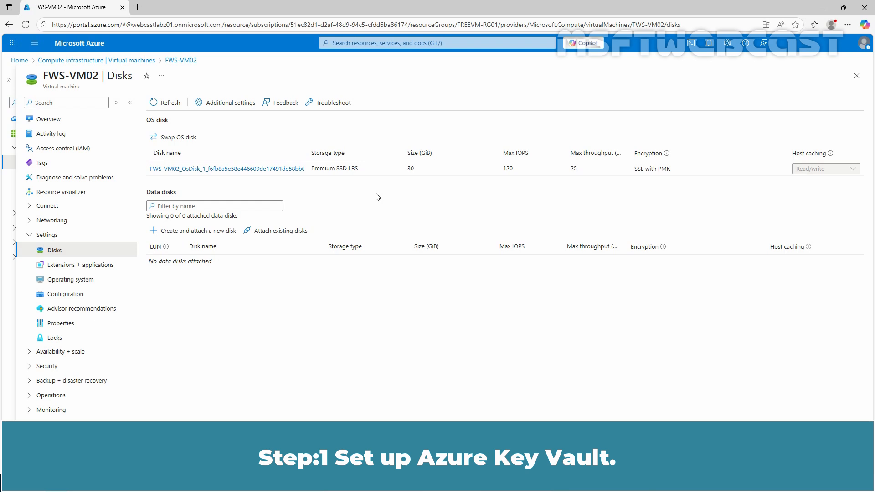
# - Find the Key vaults service by searching for "key vault" and start creating a new key vault
pyautogui.click(388, 43)
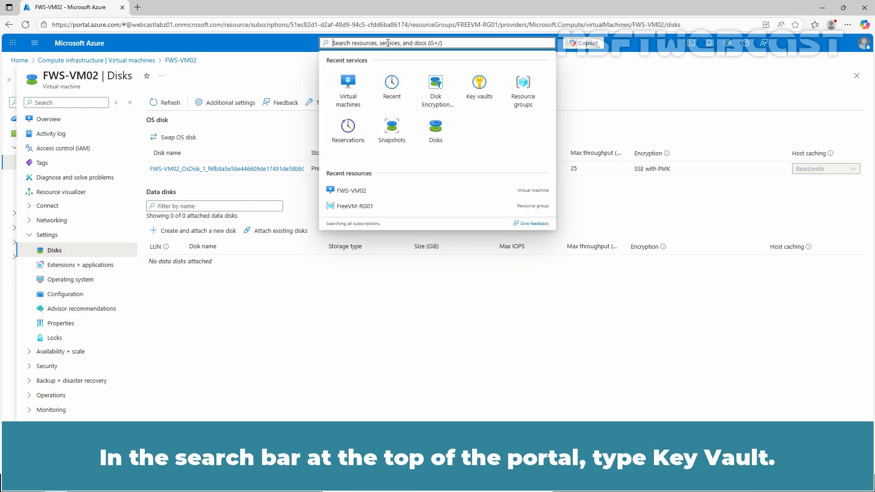
pyautogui.write('key vault')
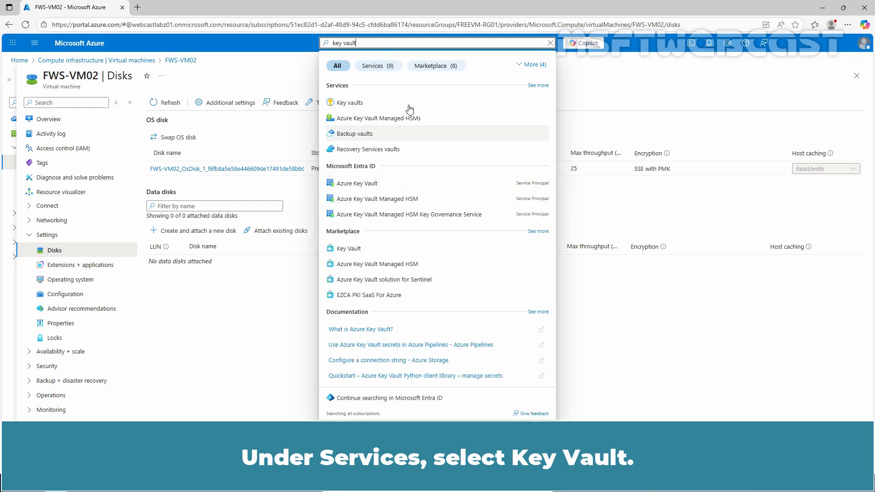
pyautogui.click(361, 102)
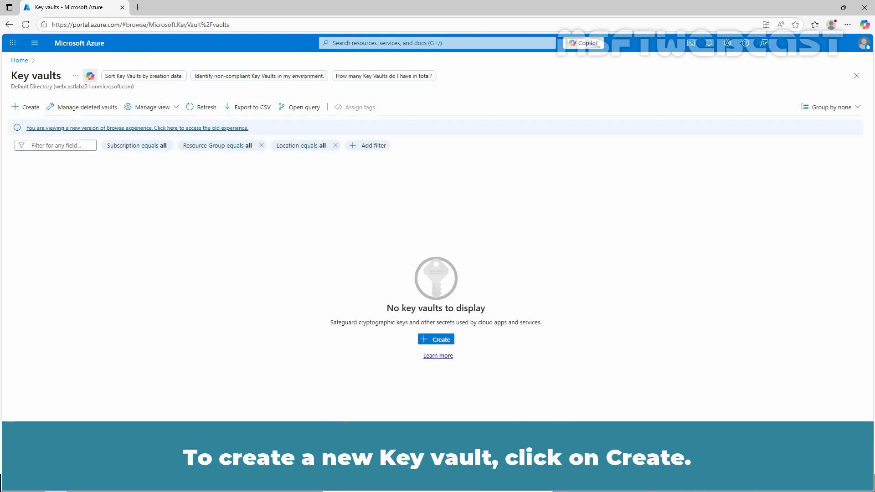
pyautogui.click(27, 108)
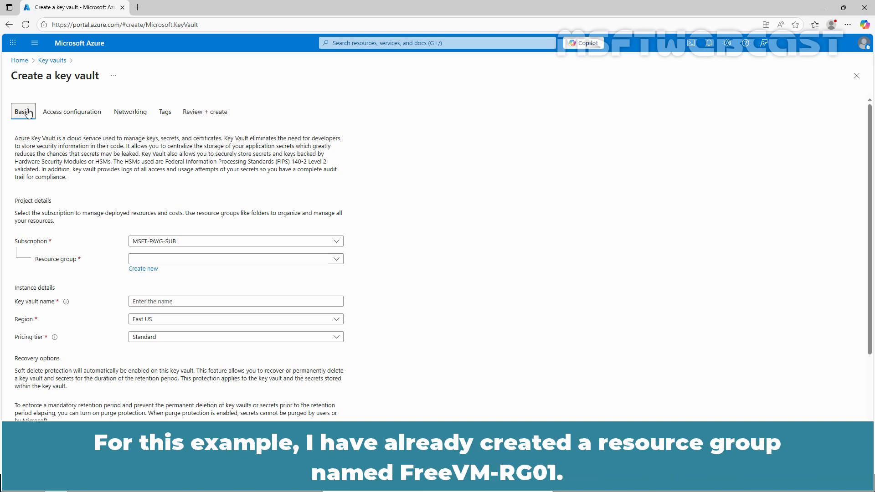
# - Assign the new key vault to resource group FreeVM-RG01 and name it TestFWSKeyVaults03
pyautogui.click(228, 260)
pyautogui.click(153, 288)
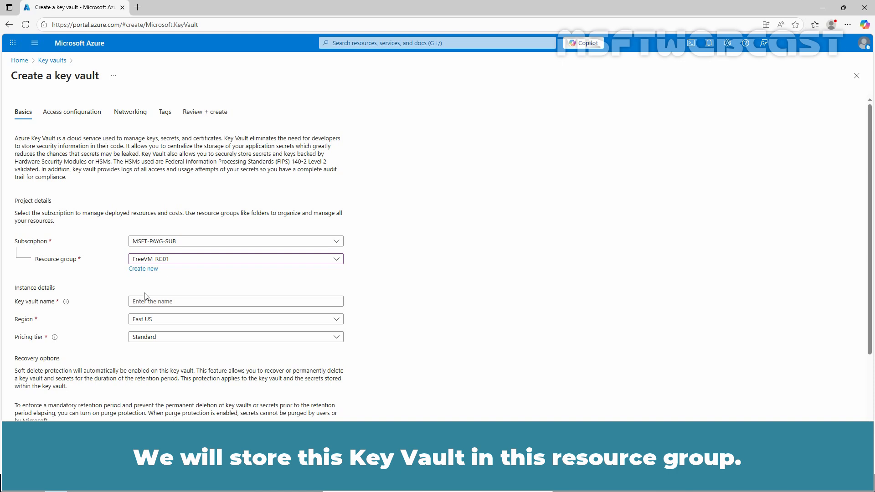
pyautogui.click(148, 300)
pyautogui.write('Test')
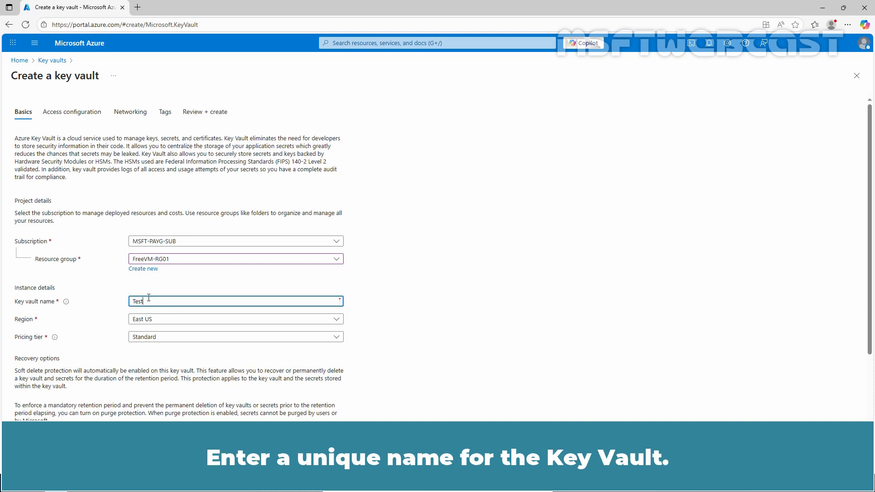
pyautogui.write('FWSKeyVaults03')
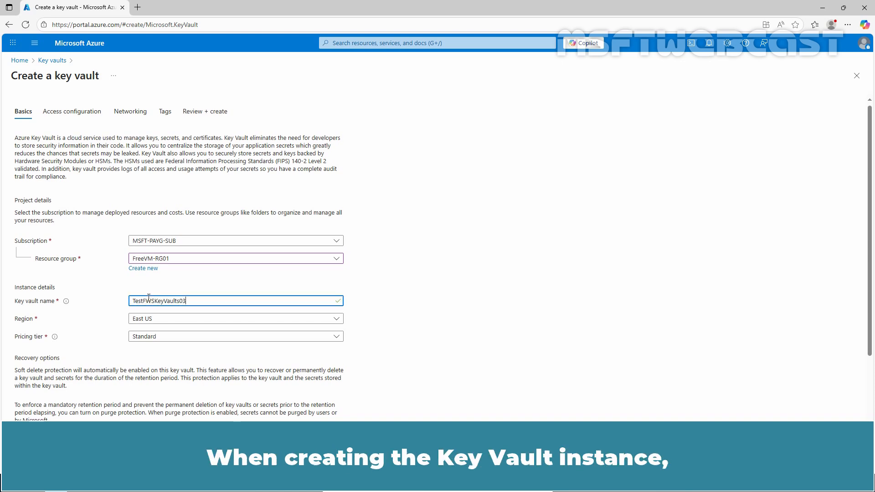
# - Enable purge protection for the key vault, keep the other defaults, and review and create it
pyautogui.scroll(-2, 148, 298)
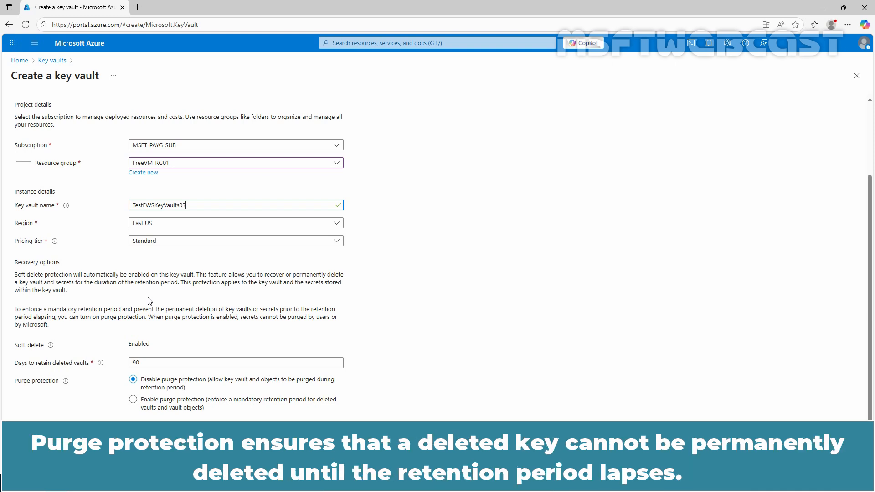
pyautogui.click(132, 400)
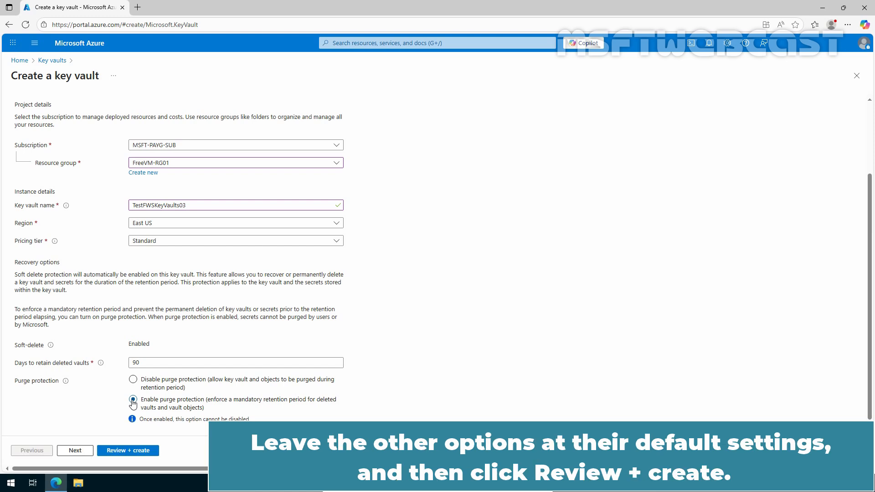
pyautogui.click(123, 452)
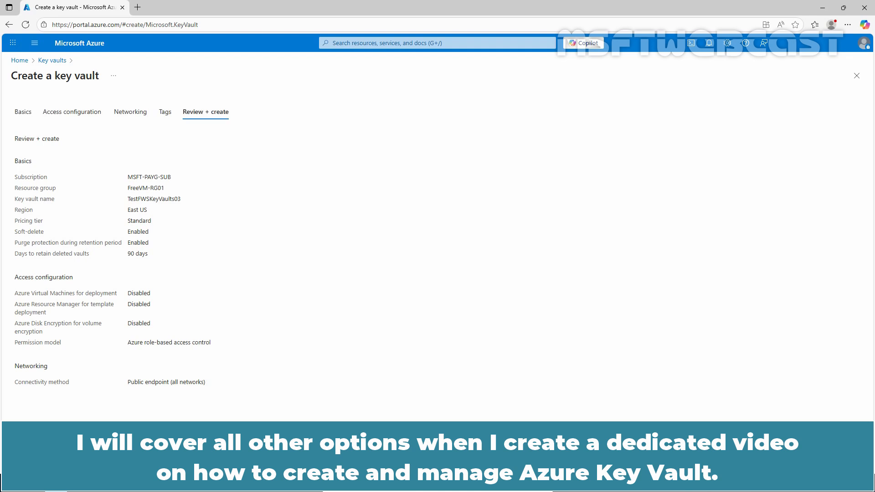
pyautogui.click(122, 452)
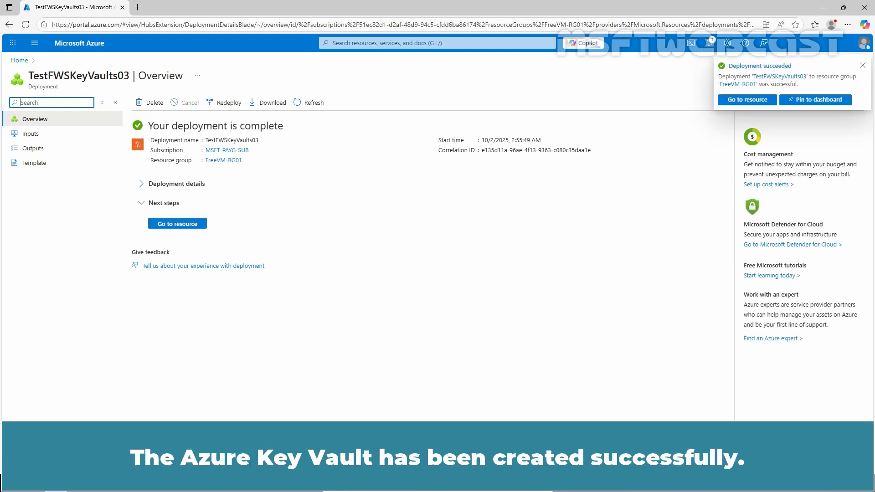
# - Open the deployed key vault and start a role assignment in its access control with the Key Vault Administrator role
pyautogui.click(183, 224)
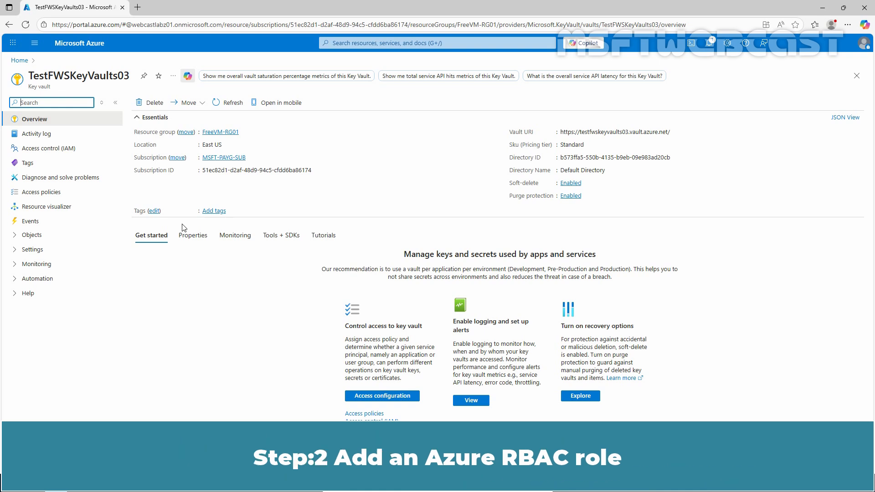
pyautogui.click(69, 149)
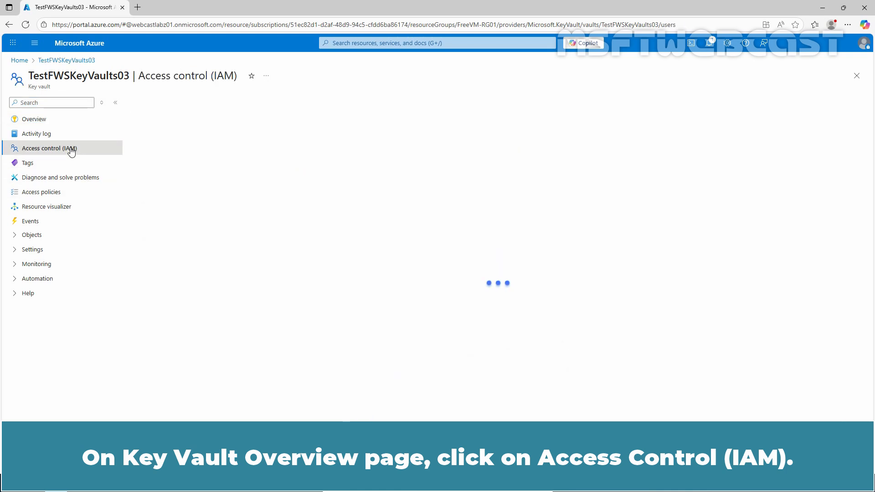
pyautogui.click(162, 104)
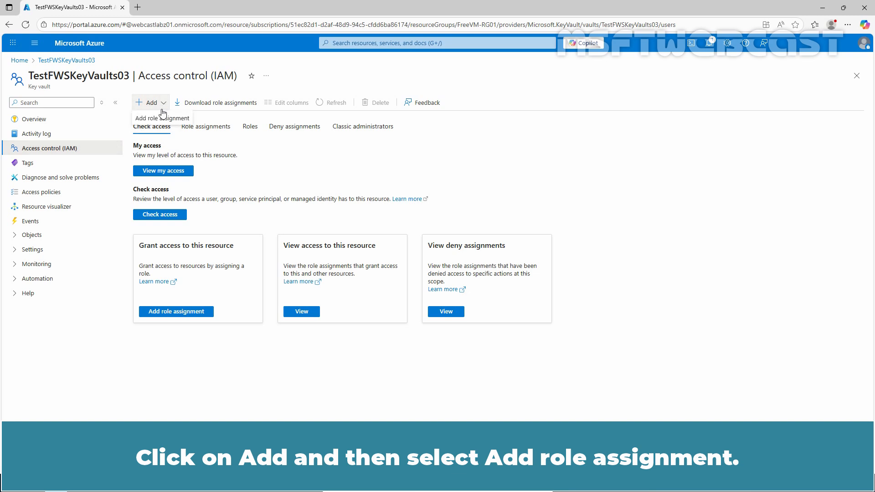
pyautogui.click(164, 119)
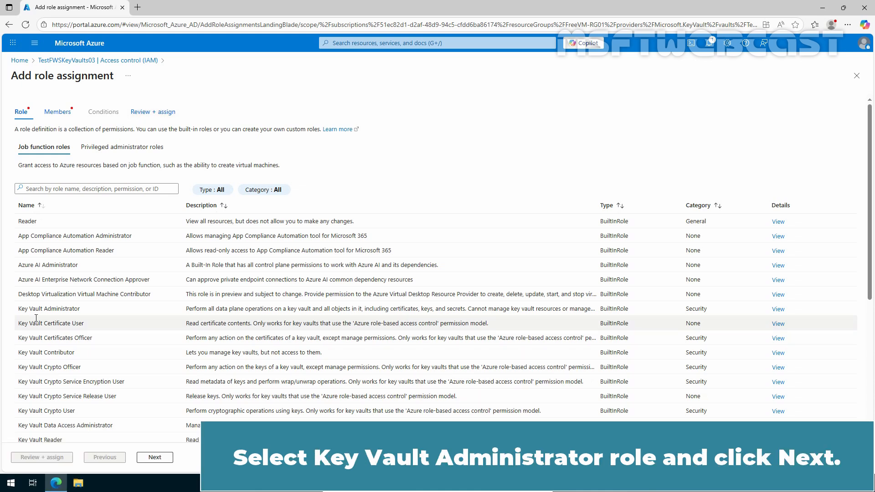
pyautogui.click(68, 308)
pyautogui.click(155, 457)
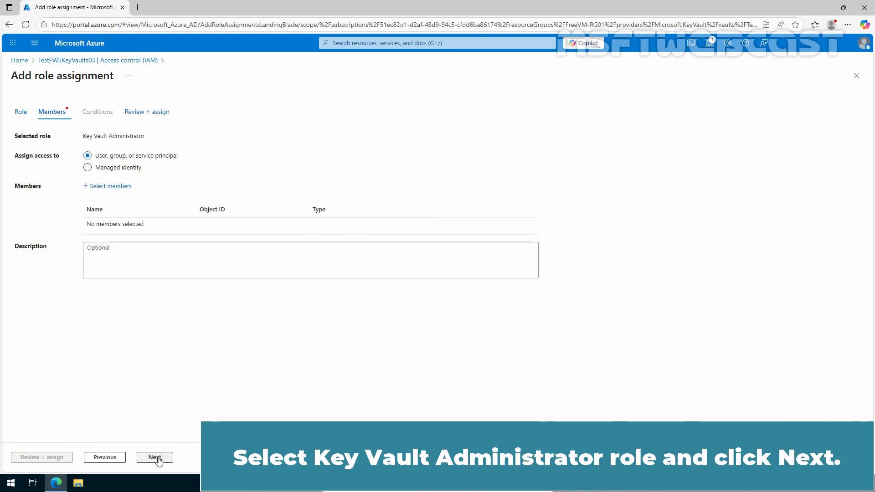
# - Add the guest user account as the member and complete the Key Vault Administrator role assignment
pyautogui.click(112, 187)
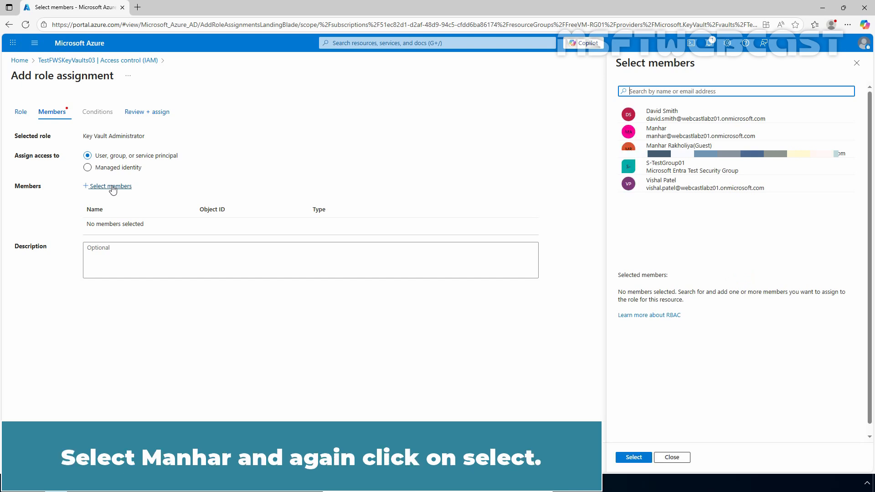
pyautogui.click(679, 152)
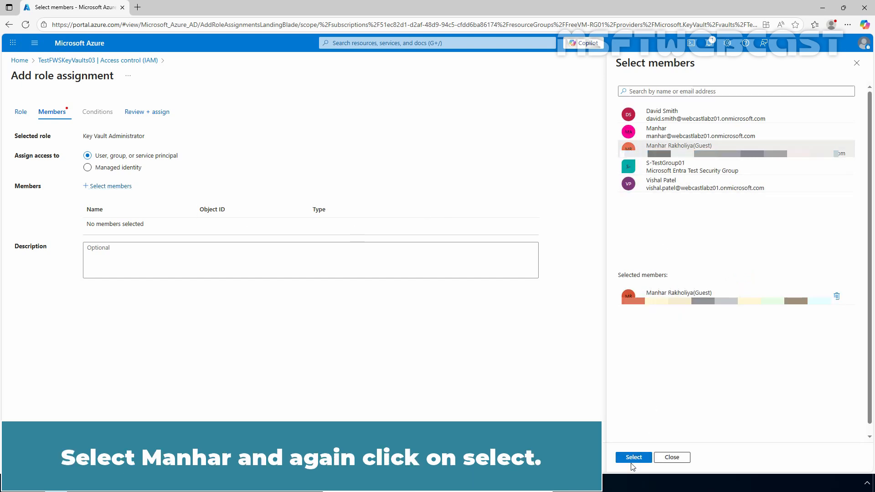
pyautogui.click(633, 460)
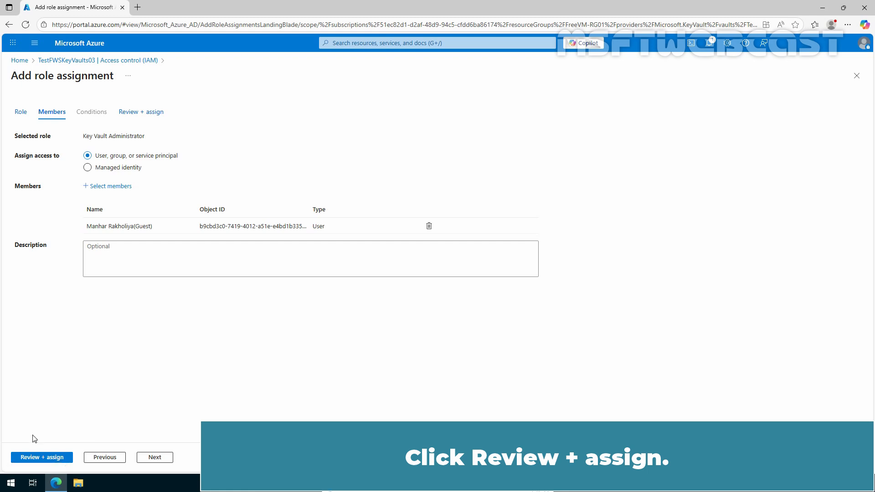
pyautogui.click(40, 457)
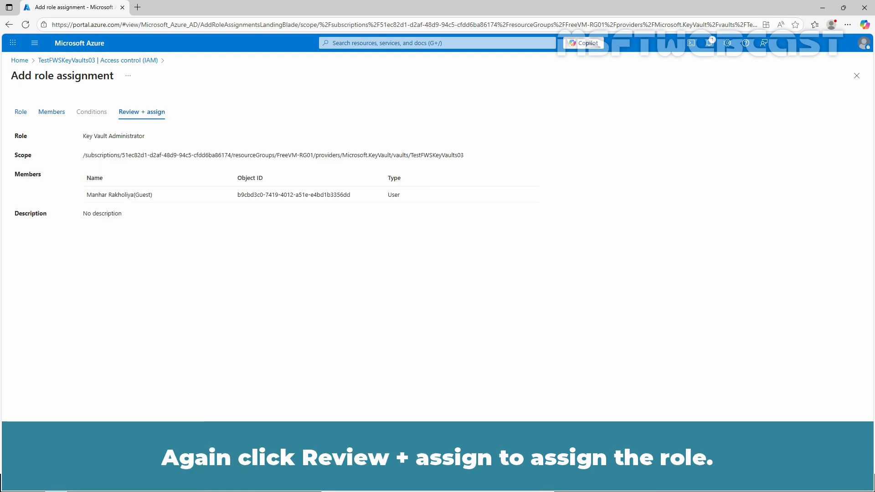
pyautogui.click(39, 457)
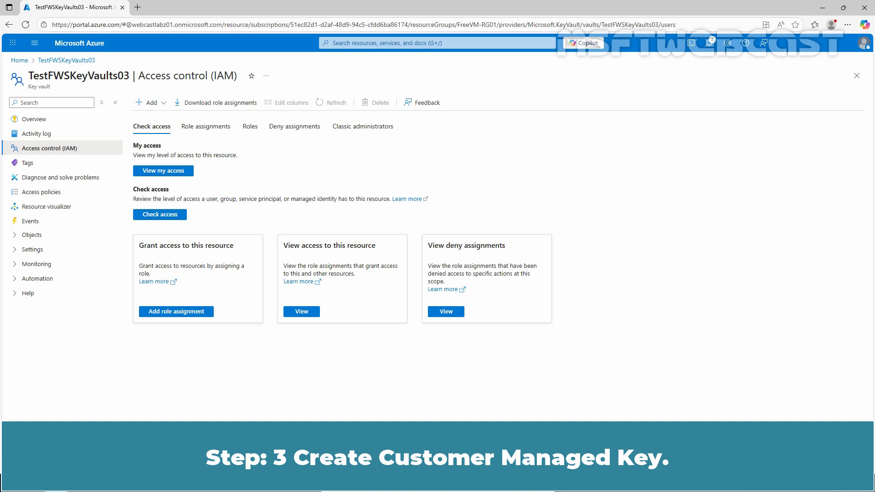
# - Start creating a new key in the vault's Keys objects with the Generate option
pyautogui.click(31, 235)
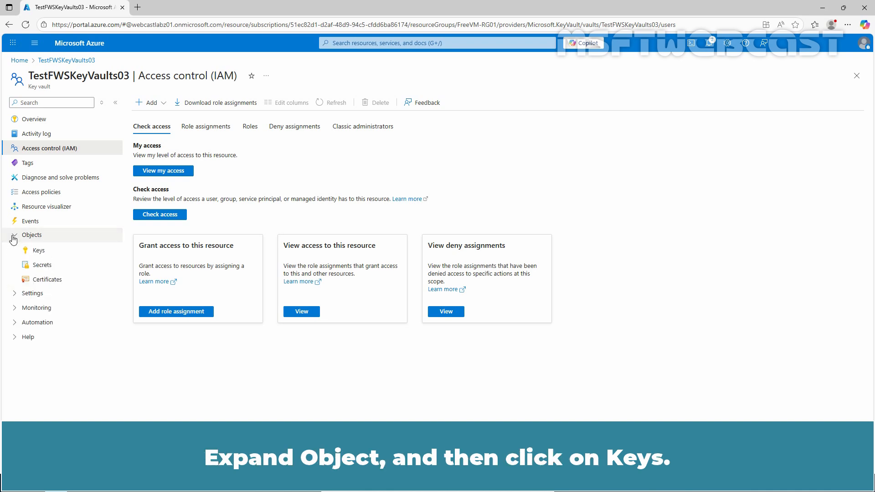
pyautogui.click(45, 253)
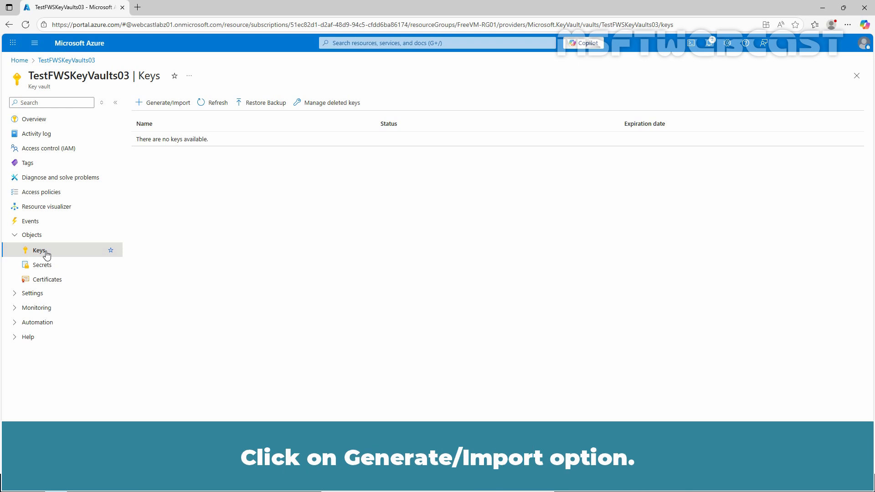
pyautogui.click(169, 103)
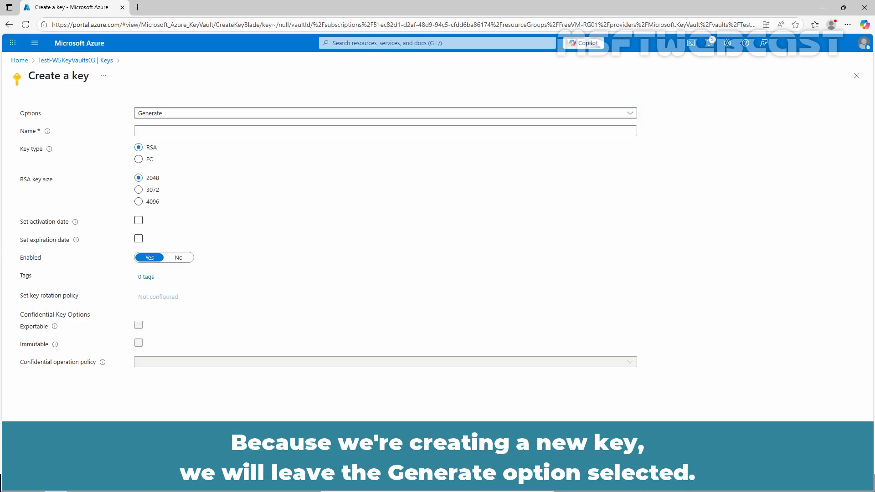
pyautogui.click(189, 113)
pyautogui.click(194, 117)
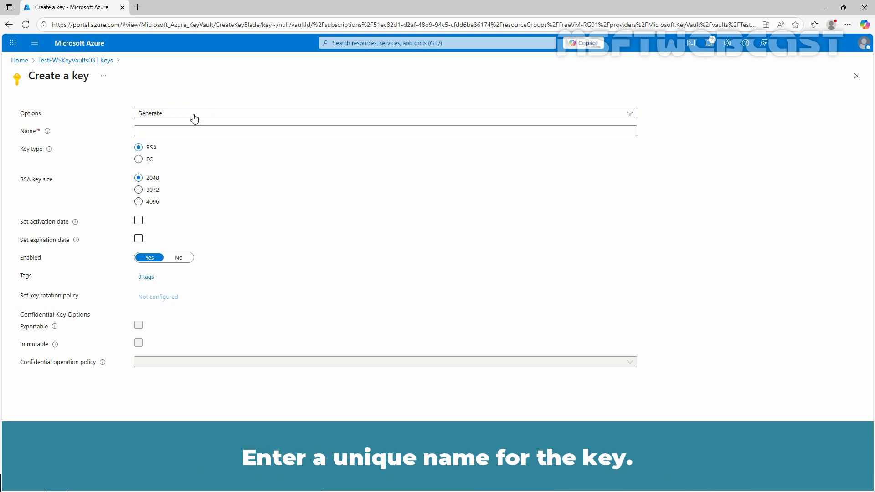
# - Name the key TestFWSKey12, set its RSA key size to 4096, and create it
pyautogui.click(188, 132)
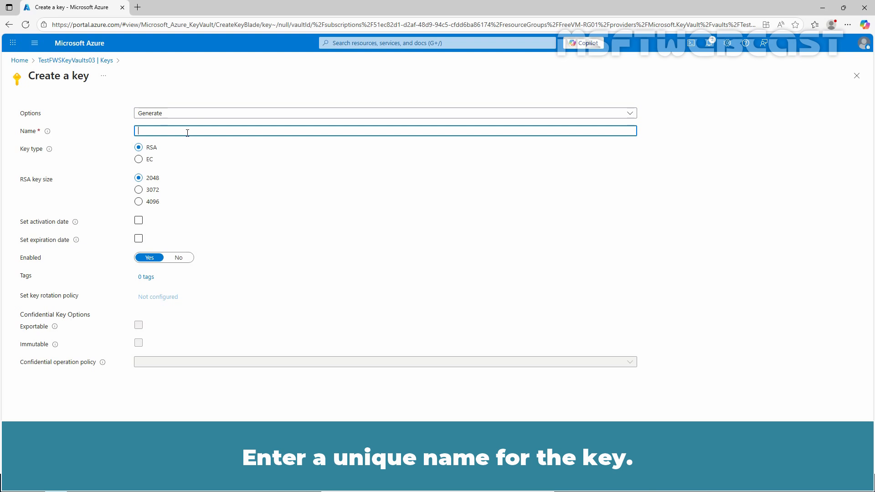
pyautogui.write('TestFWSKey12')
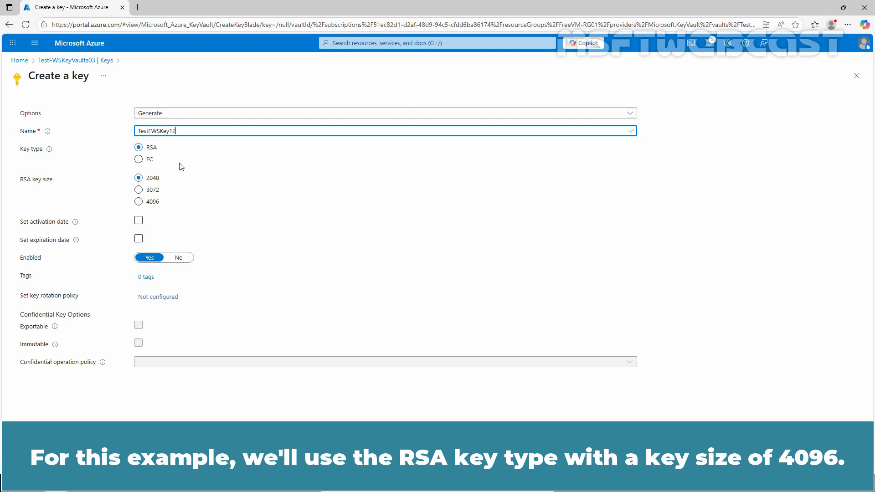
pyautogui.click(157, 202)
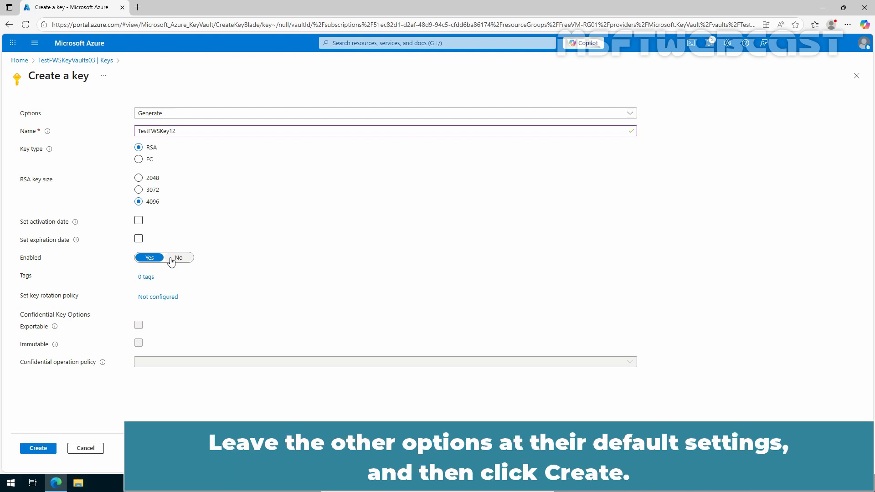
pyautogui.click(38, 448)
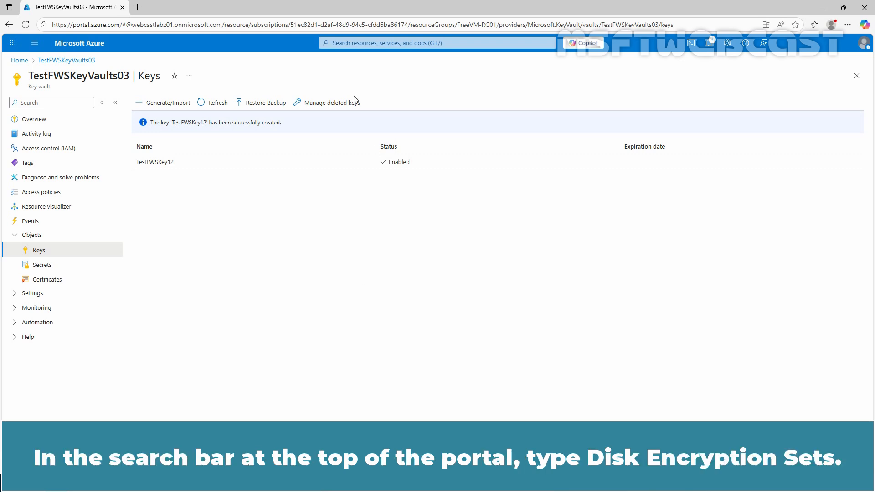
# - Find the Disk Encryption Sets service by searching for "disk encryption sets" and start creating a new set
pyautogui.click(386, 42)
pyautogui.write('disk encryption sets')
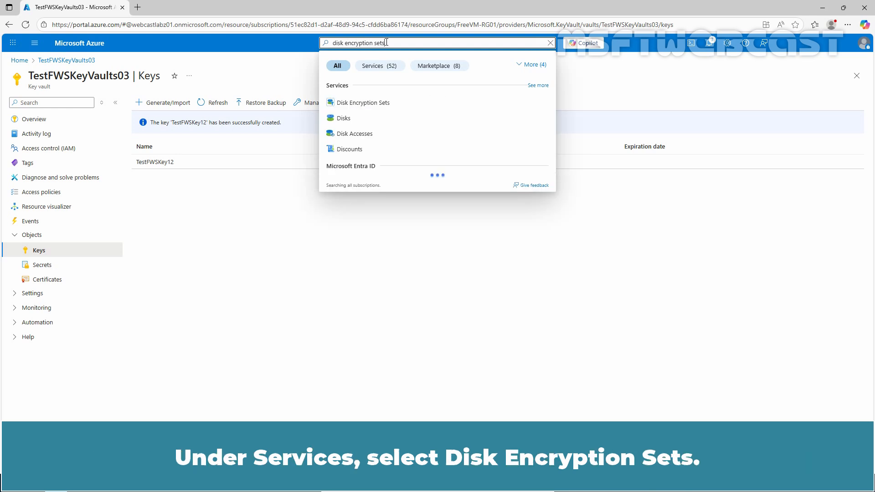
pyautogui.click(370, 107)
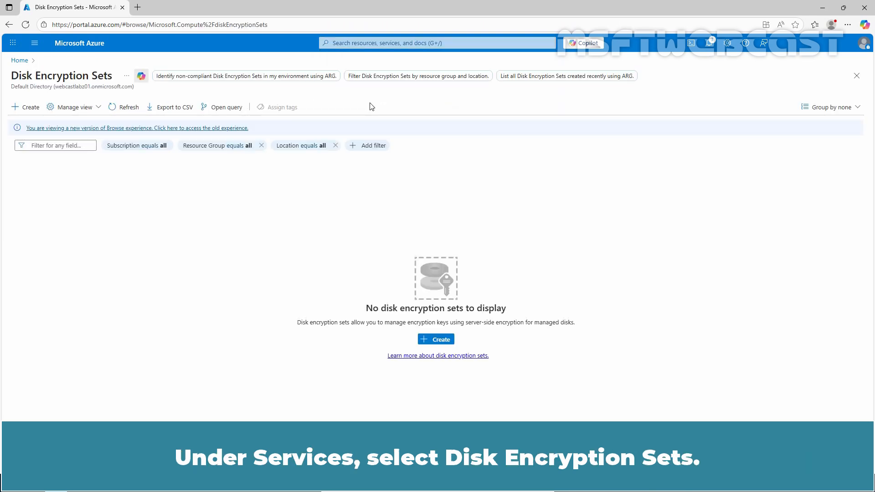
pyautogui.click(20, 109)
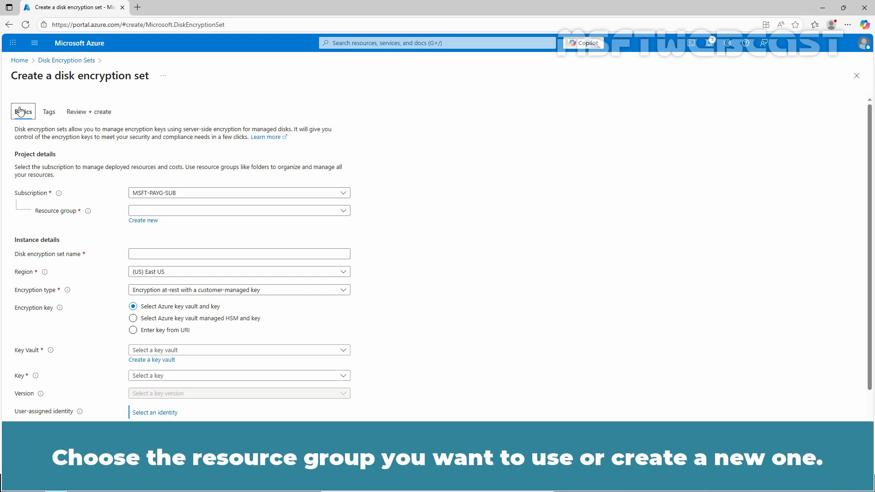
# - Assign the disk encryption set to resource group FreeVM-RG01 and name it TestEncryptionSet03
pyautogui.click(256, 211)
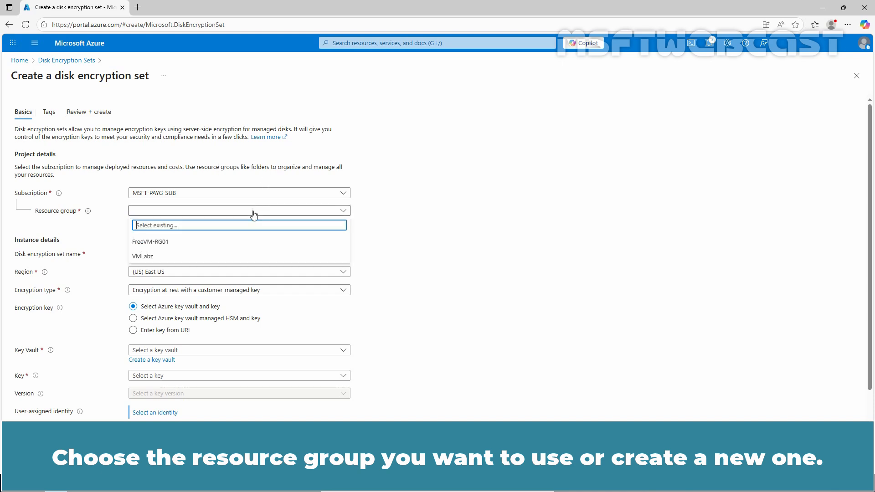
pyautogui.click(156, 242)
pyautogui.click(153, 253)
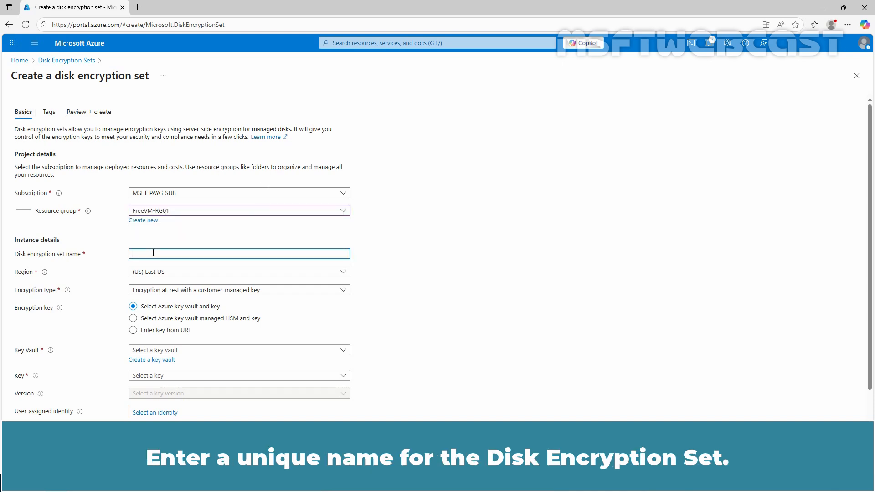
pyautogui.write('TestEncryptionSet03')
pyautogui.scroll(-1, 153, 253)
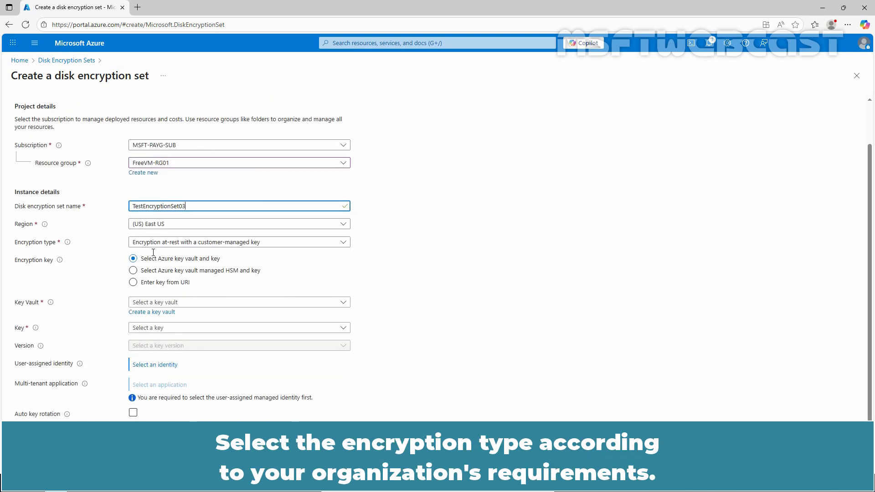
# - Set the encryption type to Encryption at-rest with a customer-managed key and choose the key vault TestFWSKeyVaults03
pyautogui.click(333, 246)
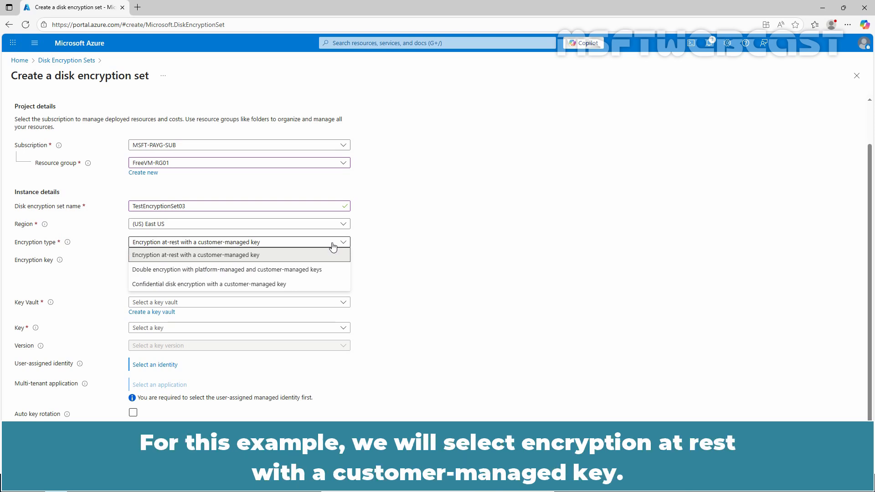
pyautogui.click(248, 259)
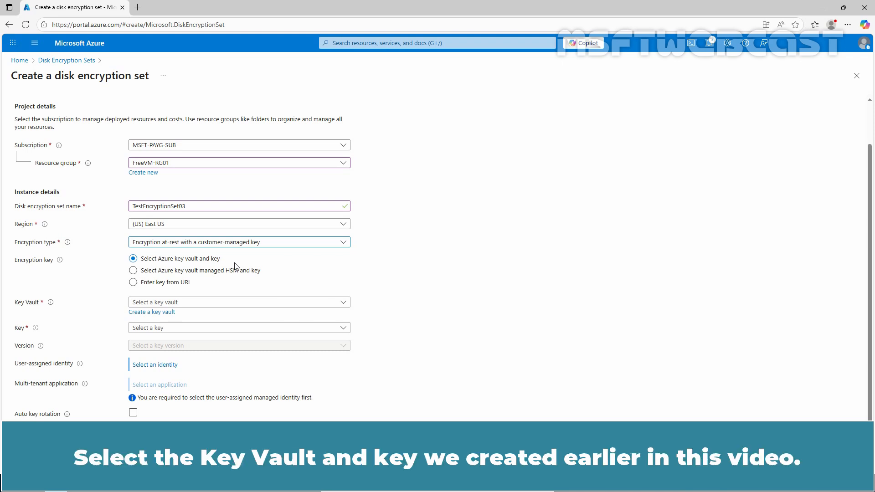
pyautogui.click(242, 307)
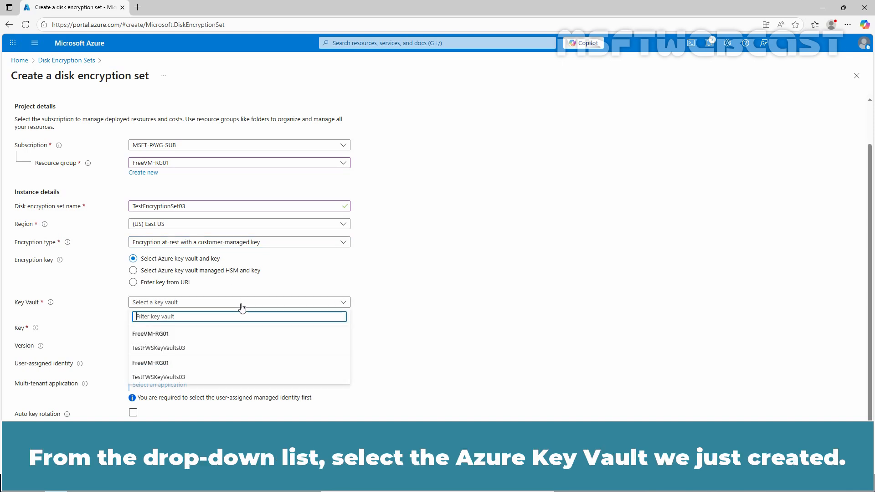
pyautogui.click(161, 347)
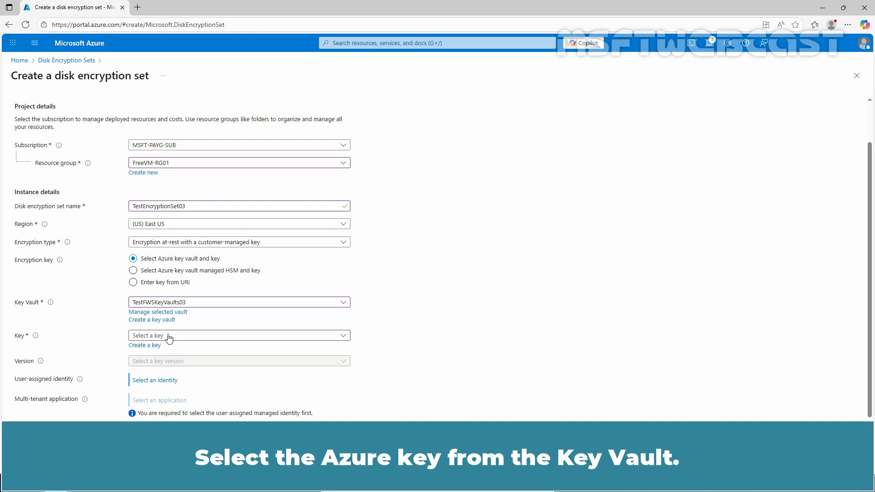
# - Choose the key TestFWSKey12 and its current version for the disk encryption set
pyautogui.click(167, 337)
pyautogui.click(165, 366)
pyautogui.click(167, 362)
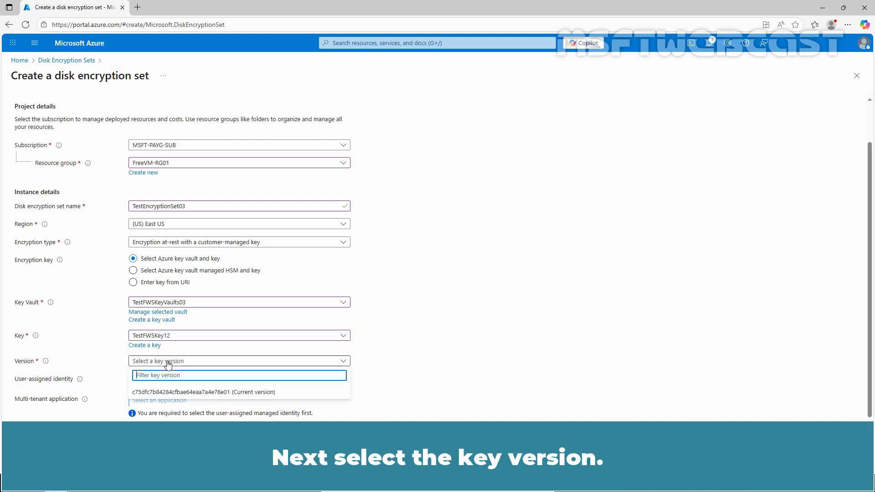
pyautogui.click(164, 391)
# - Leave auto key rotation disabled, then review and create the disk encryption set
pyautogui.scroll(-1, 165, 395)
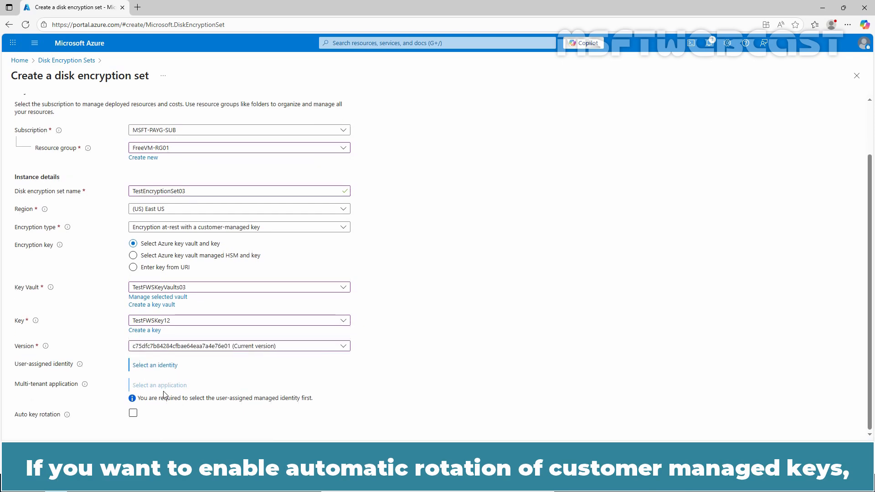
pyautogui.click(133, 413)
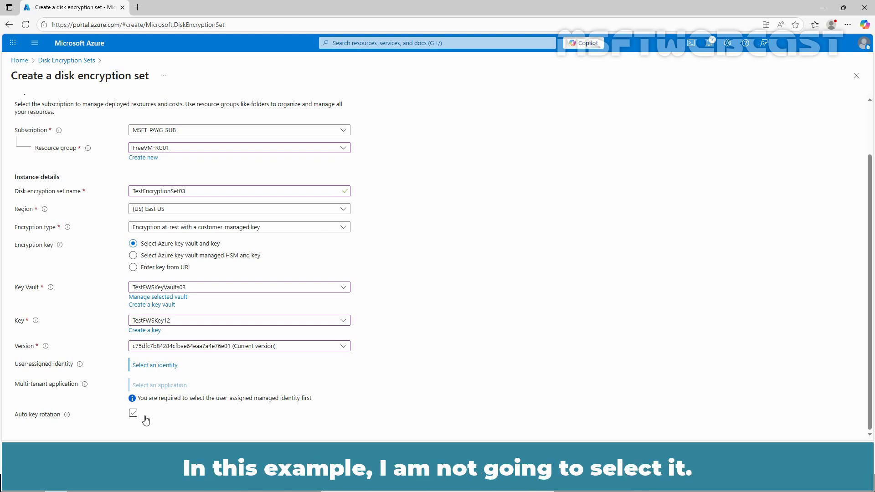
pyautogui.click(134, 413)
pyautogui.click(50, 455)
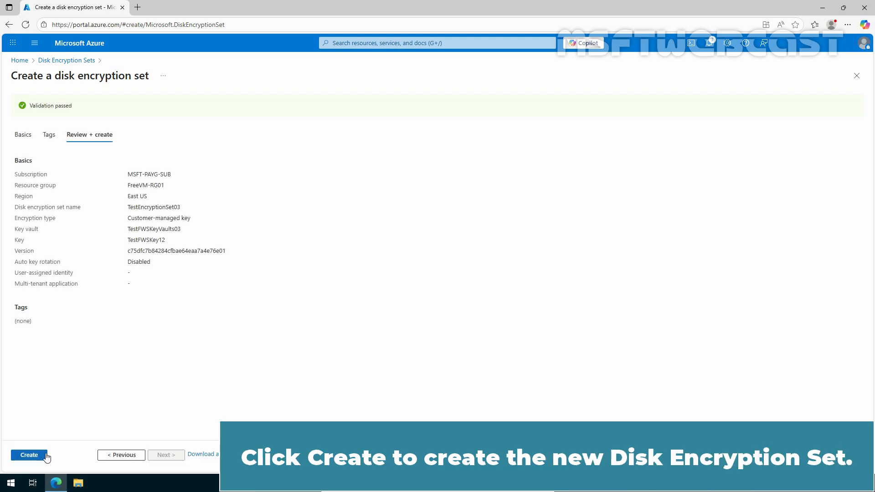
pyautogui.click(46, 454)
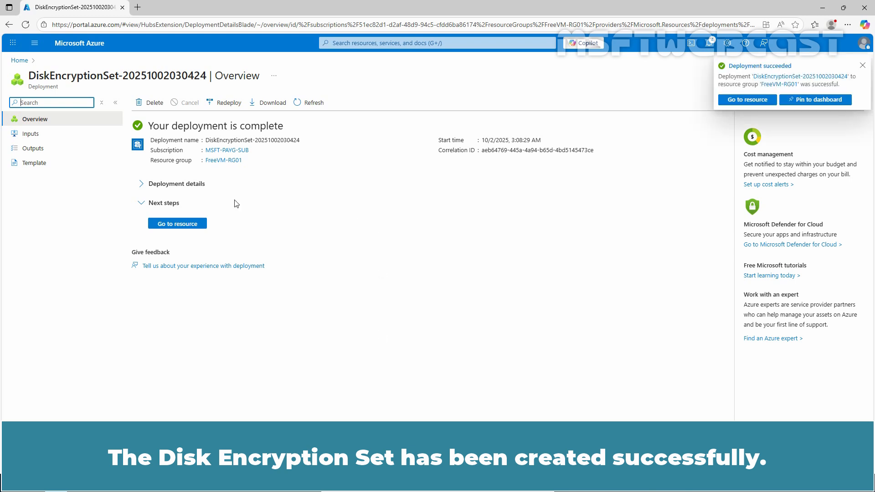
# - Open the deployed disk encryption set and grant it permissions to the key vault TestFWSKeyVaults03 through its alert
pyautogui.click(176, 225)
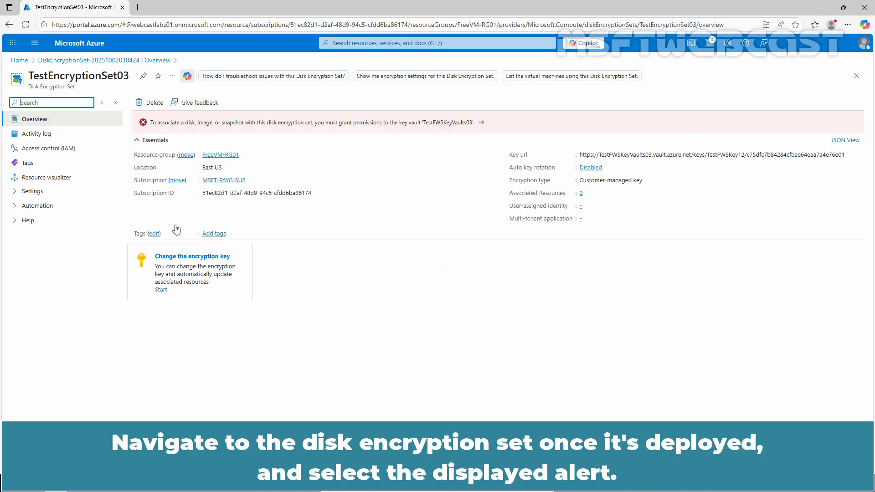
pyautogui.click(296, 131)
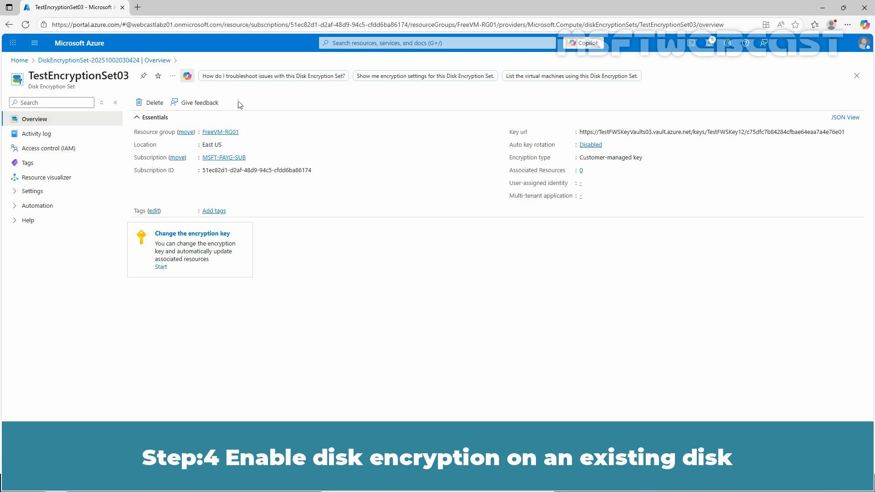
# - Go to the virtual machine FWS-VM02 from the portal home page and open its OS disk's encryption settings
pyautogui.click(80, 45)
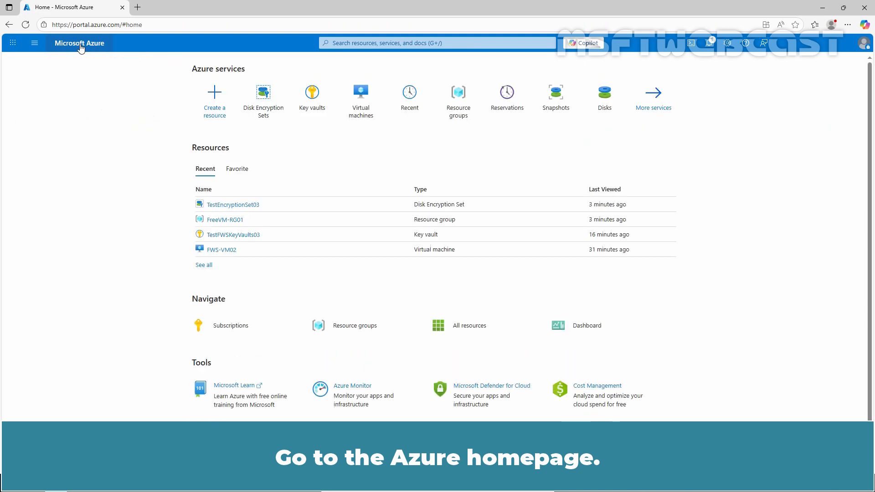
pyautogui.click(221, 251)
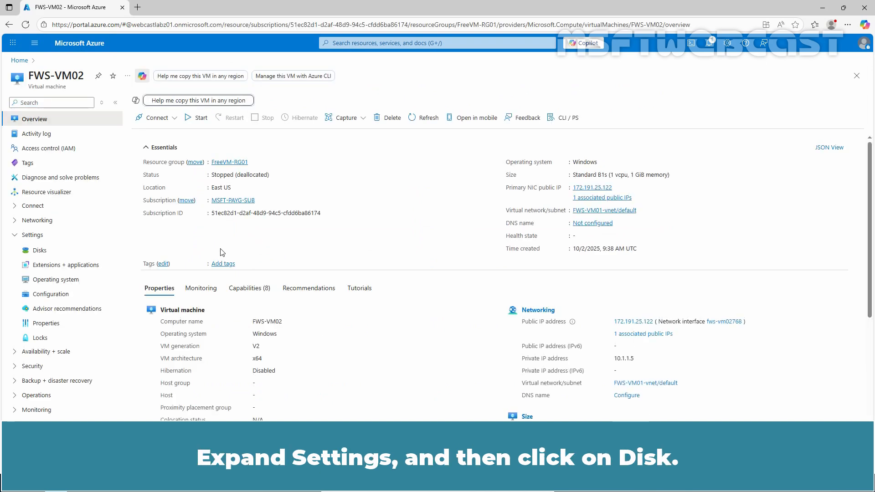
pyautogui.click(43, 253)
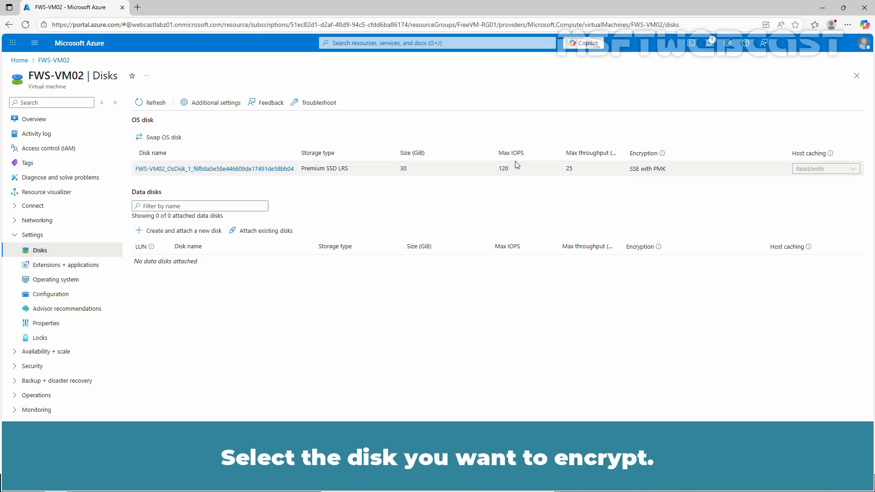
pyautogui.click(228, 170)
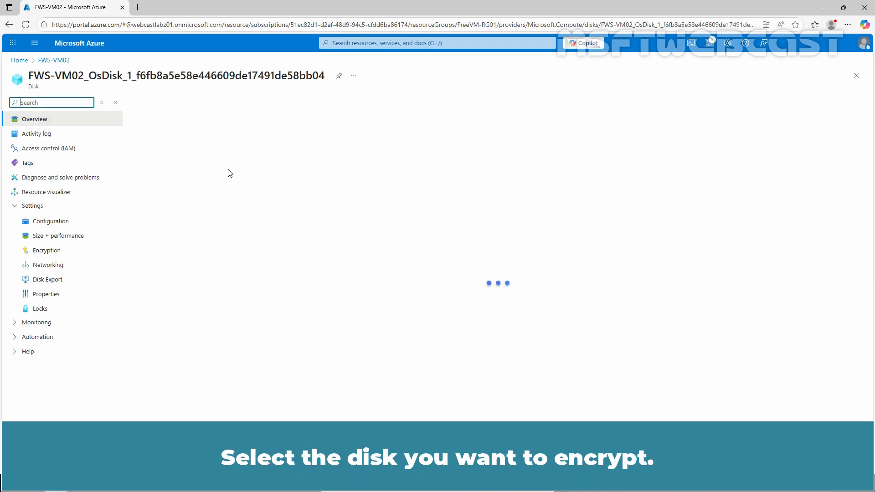
pyautogui.click(48, 251)
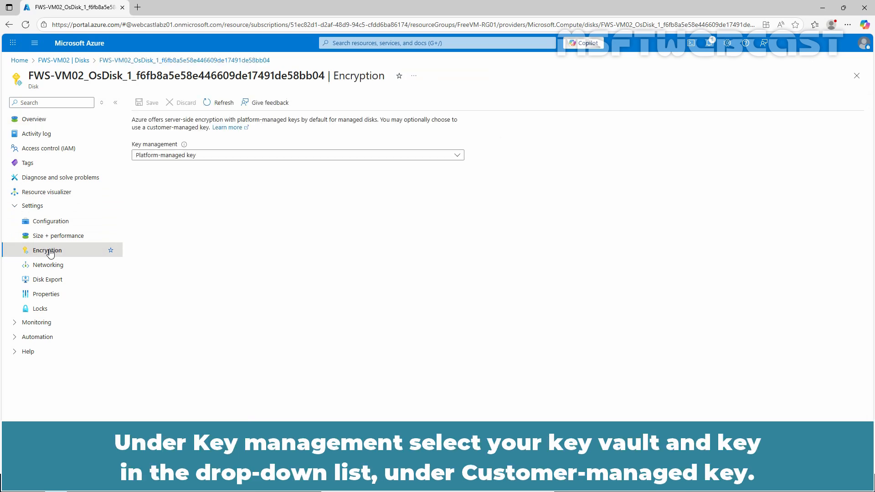
# - Set the OS disk's key management to the customer-managed key of TestEncryptionSet03 and save the change
pyautogui.click(258, 157)
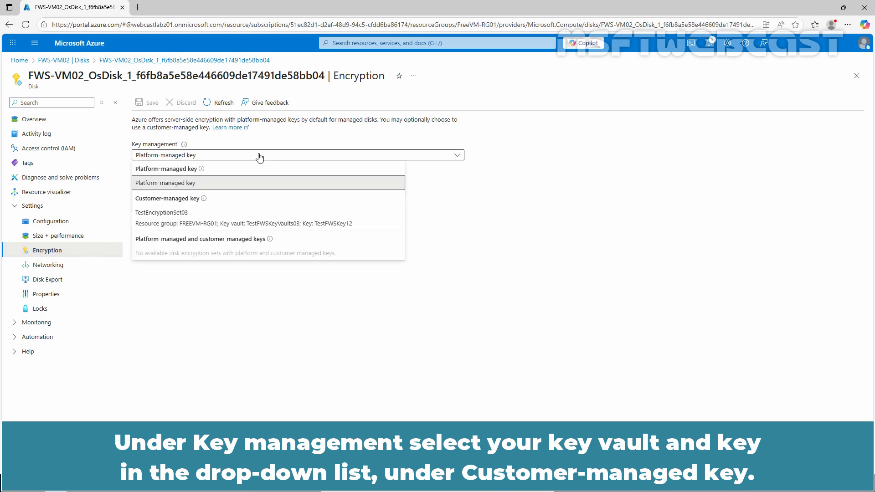
pyautogui.click(258, 225)
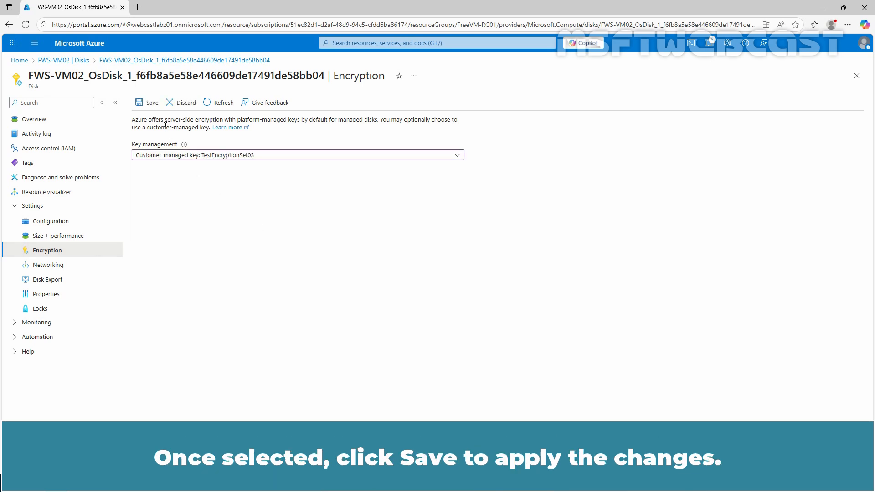
pyautogui.click(150, 108)
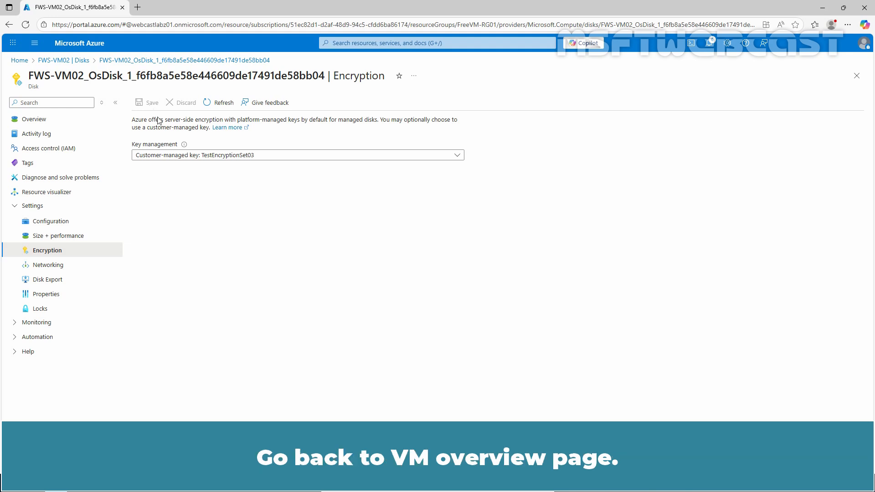
# - Return to the disks of FWS-VM02 and refresh the list to check the OS disk's encryption
pyautogui.click(57, 63)
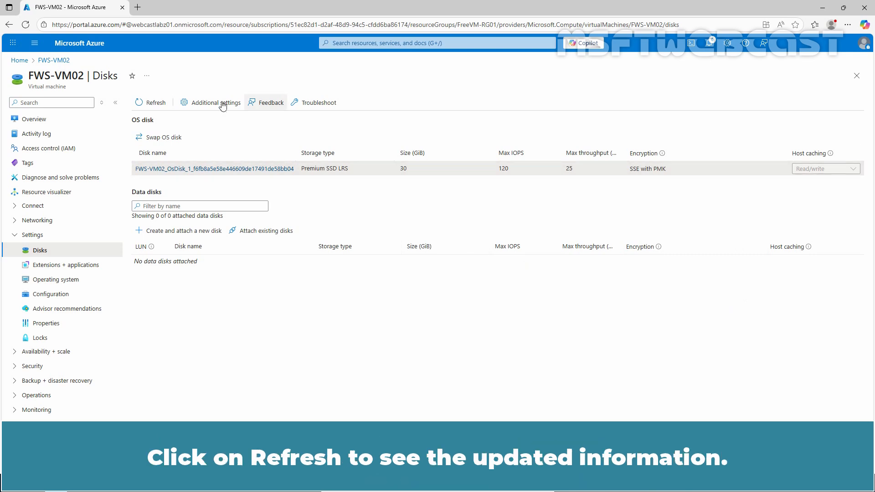
pyautogui.click(153, 104)
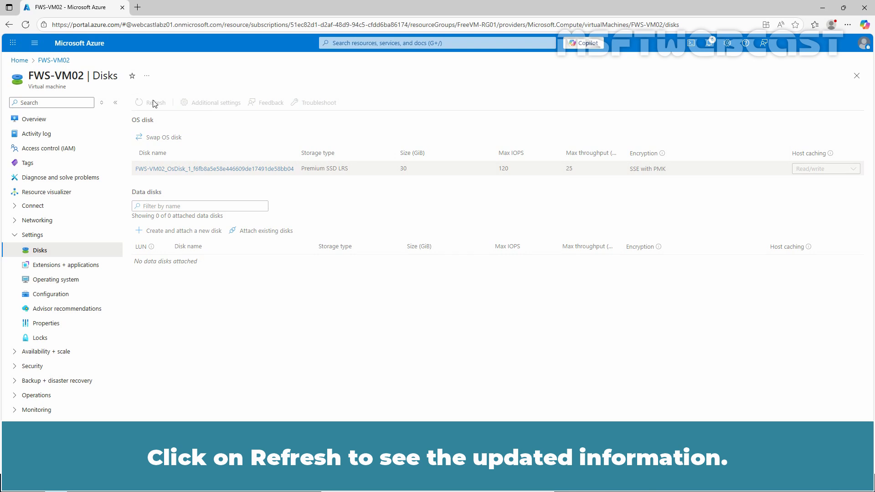